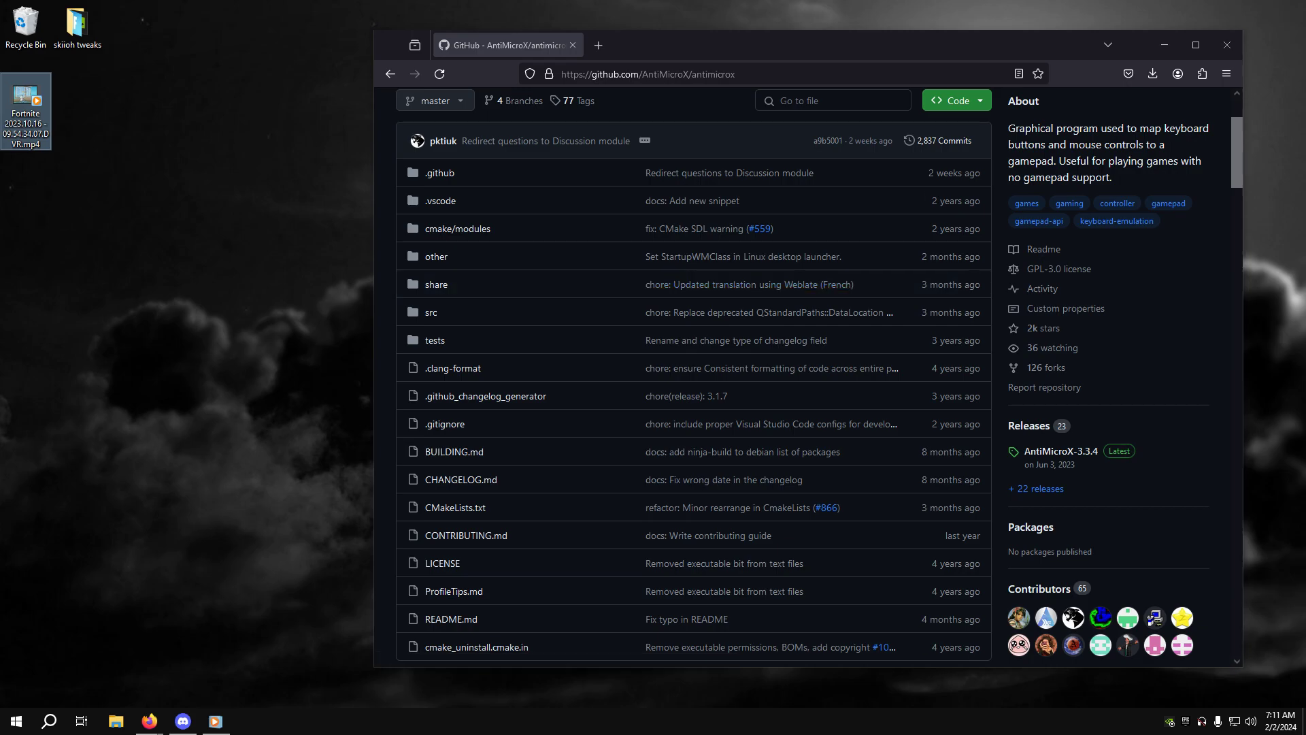
# Step: Leave the Fortnite gameplay recording and bring up the AntiMicroX 3.3.4 release page on GitHub
pyautogui.hotkey('alt', 'Tab')
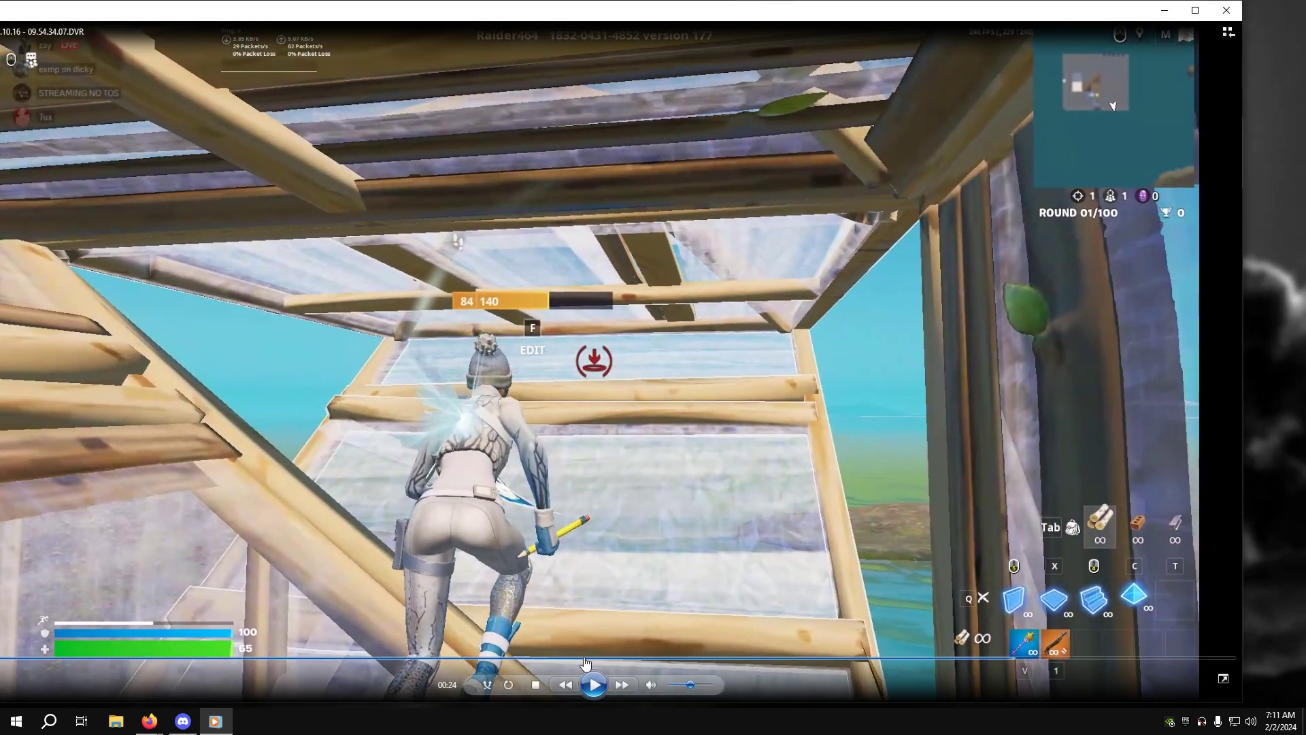
pyautogui.moveTo(595, 685)
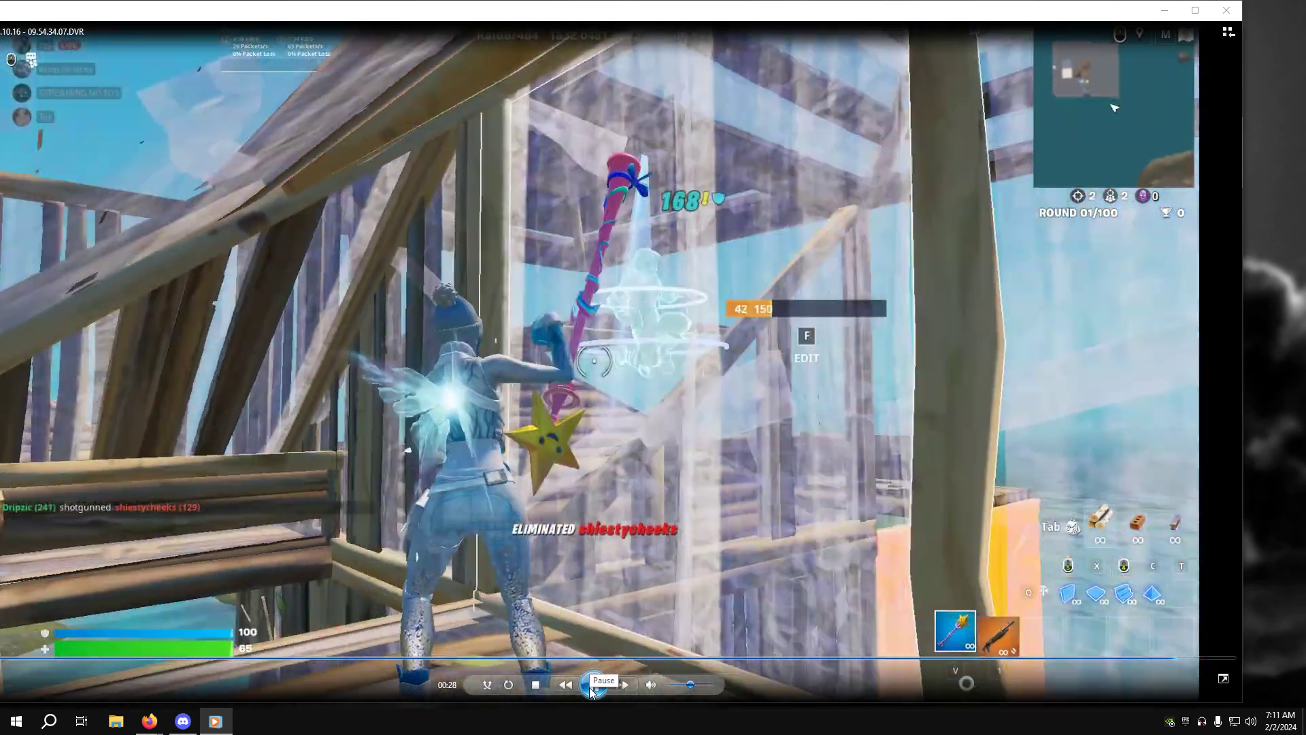
pyautogui.click(592, 686)
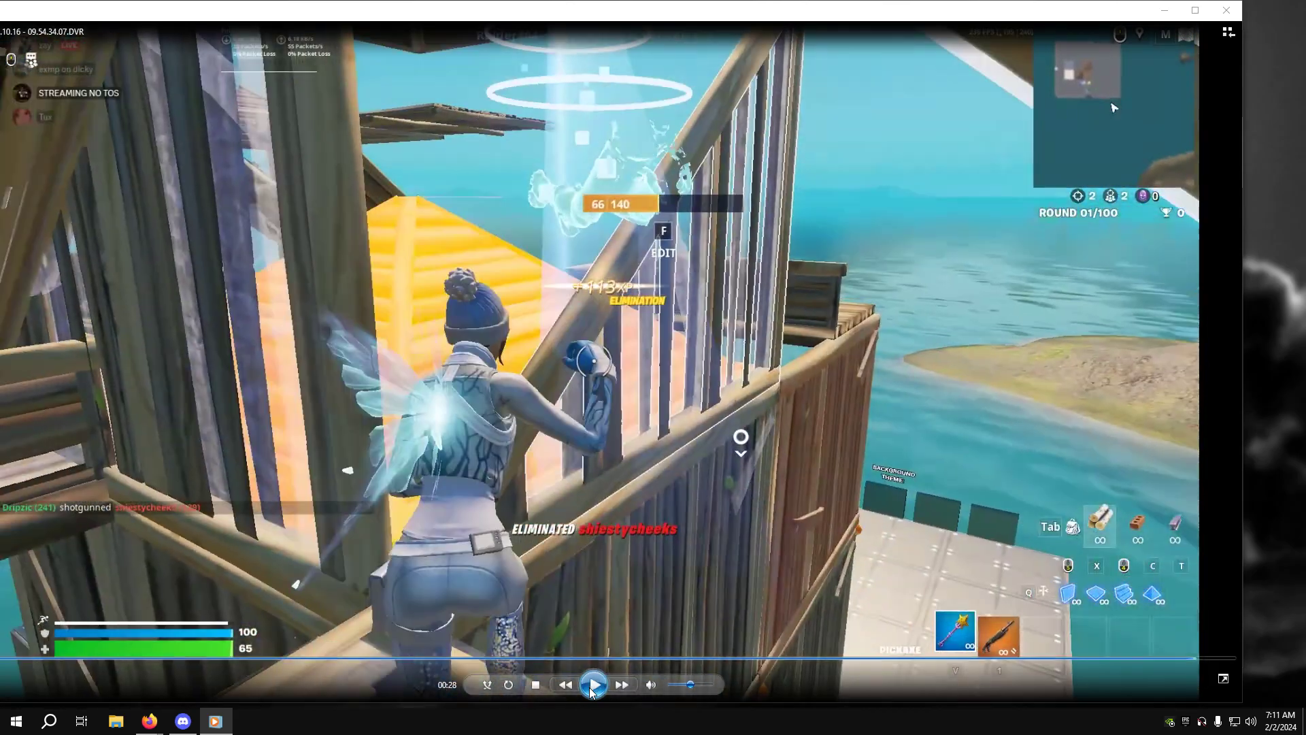
pyautogui.click(1224, 10)
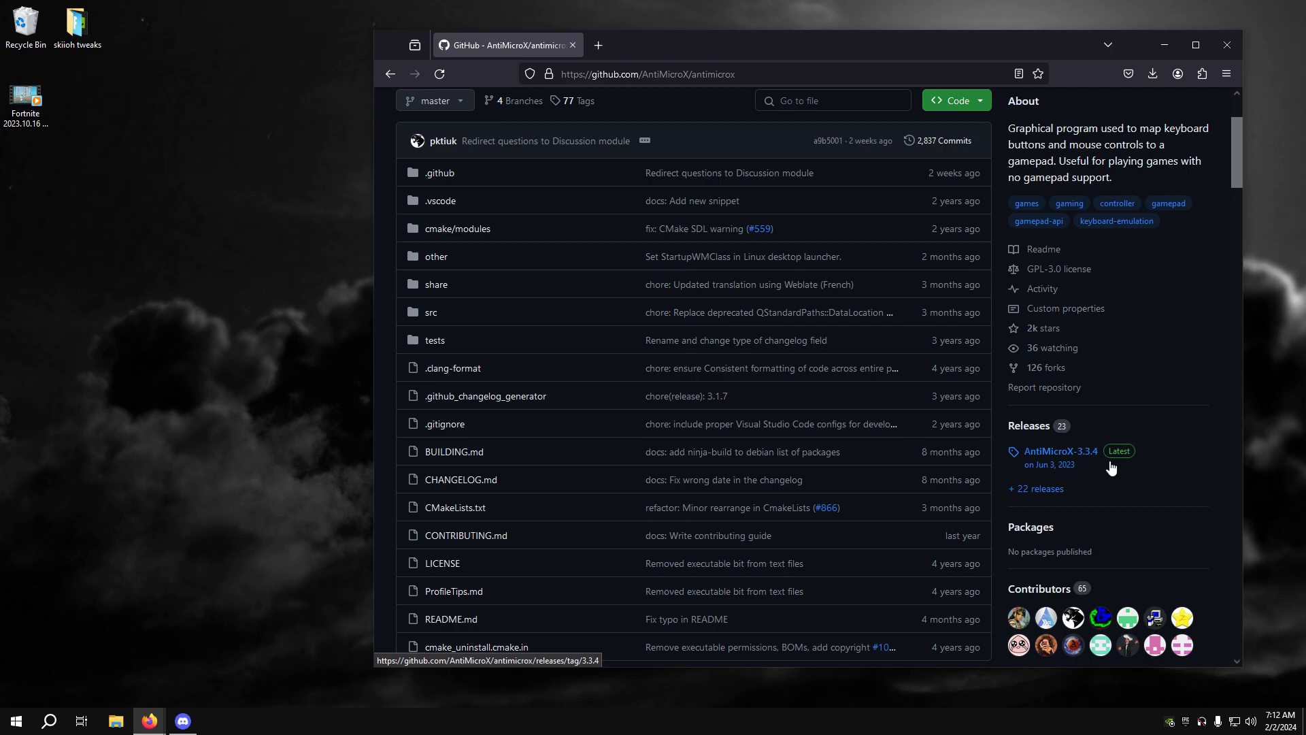
pyautogui.click(1061, 451)
pyautogui.scroll(-5, 653, 408)
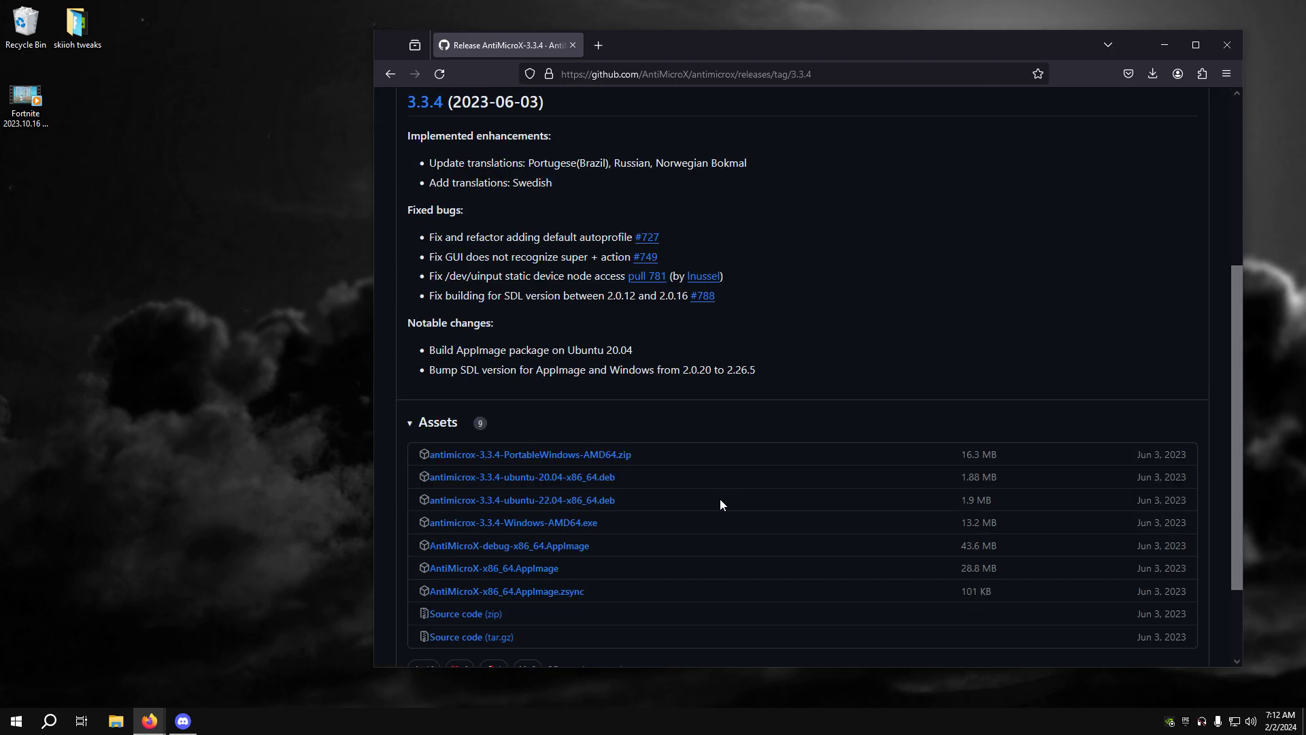
pyautogui.scroll(-2, 653, 408)
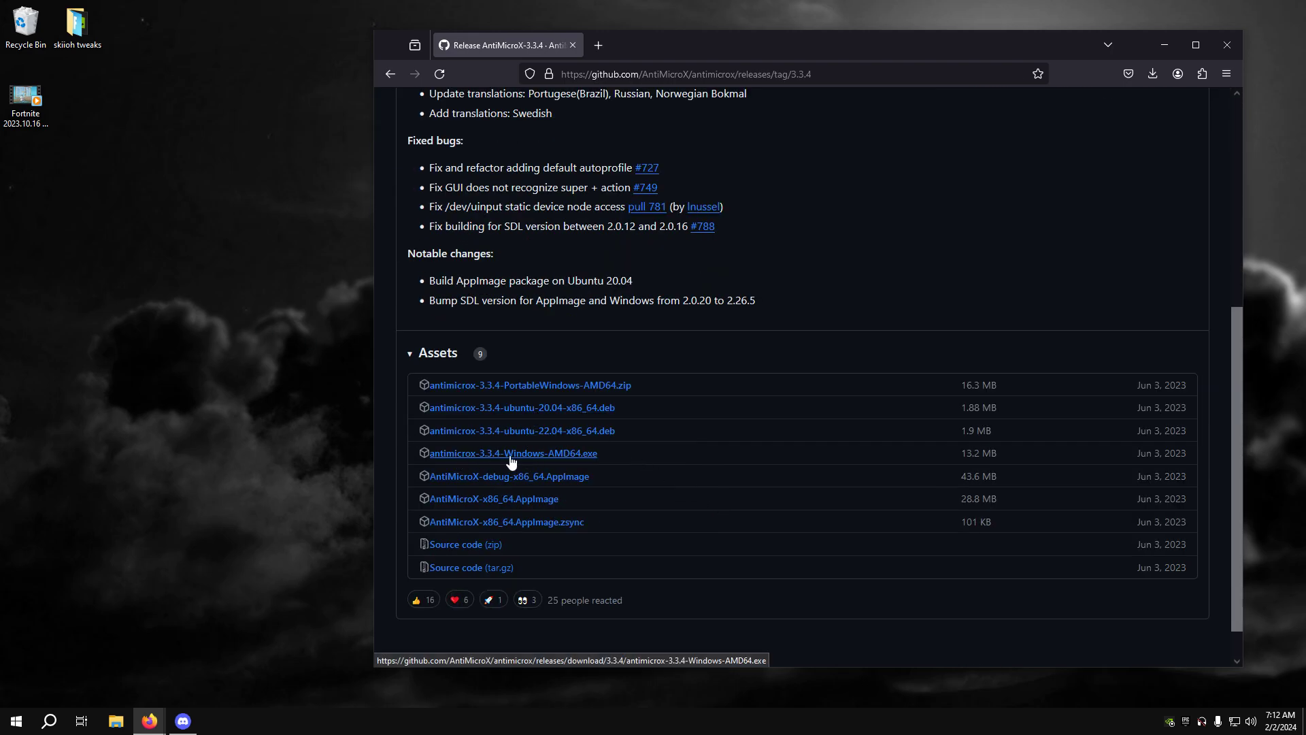
# Step: Check the downloaded installer in the Downloads folder, then launch AntiMicroX from Start search
pyautogui.click(117, 720)
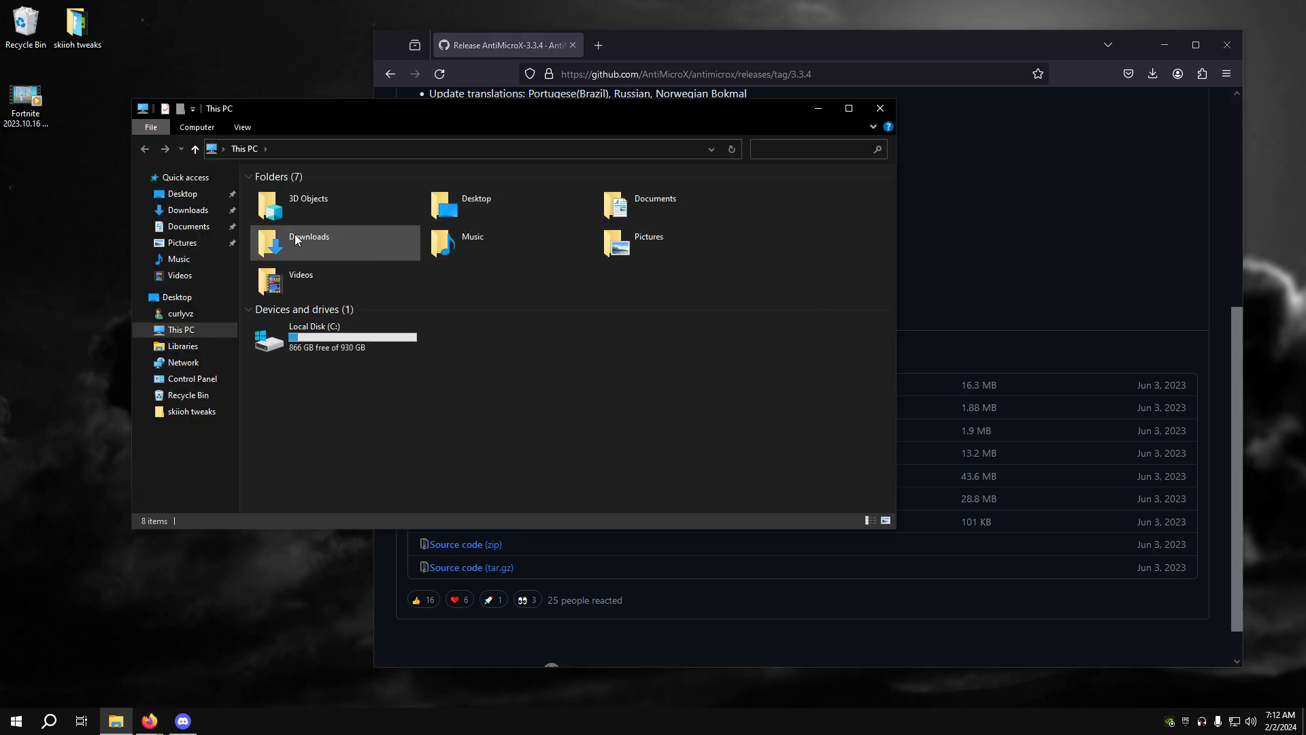
pyautogui.doubleClick(295, 234)
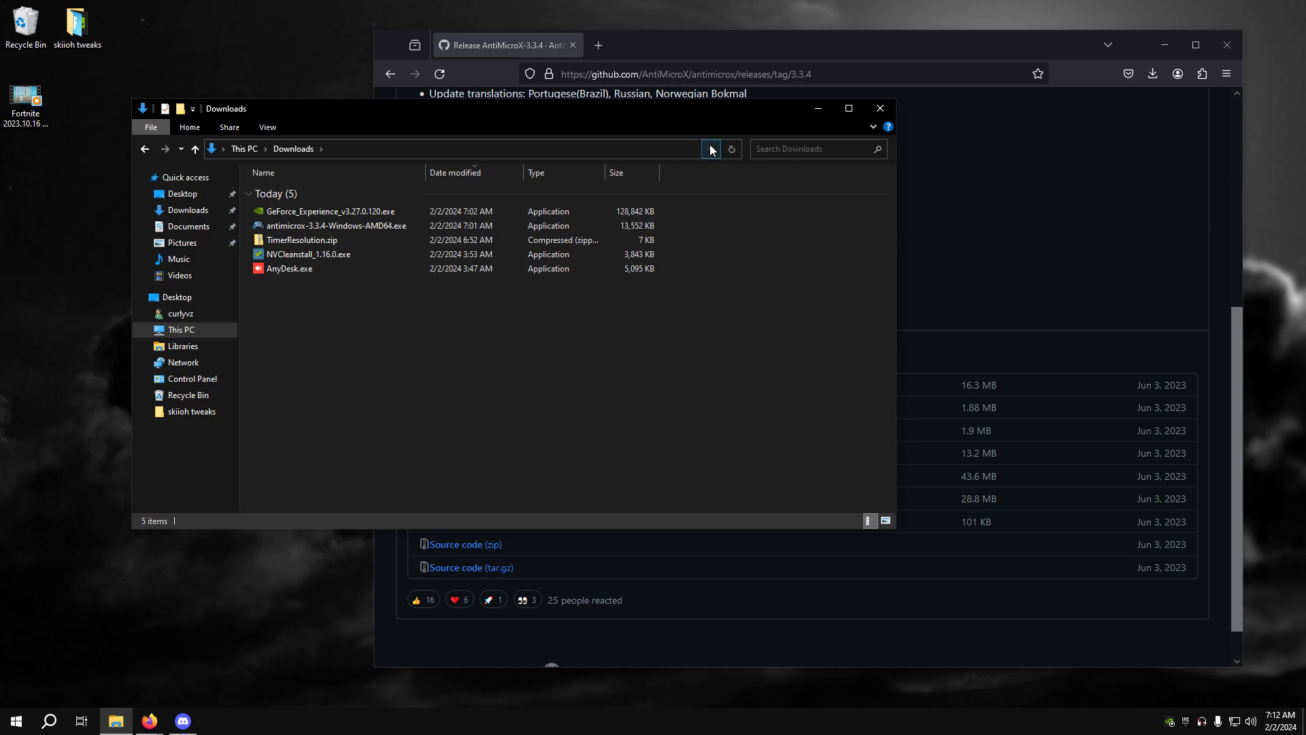
pyautogui.click(880, 107)
pyautogui.press('super')
pyautogui.write('aN')
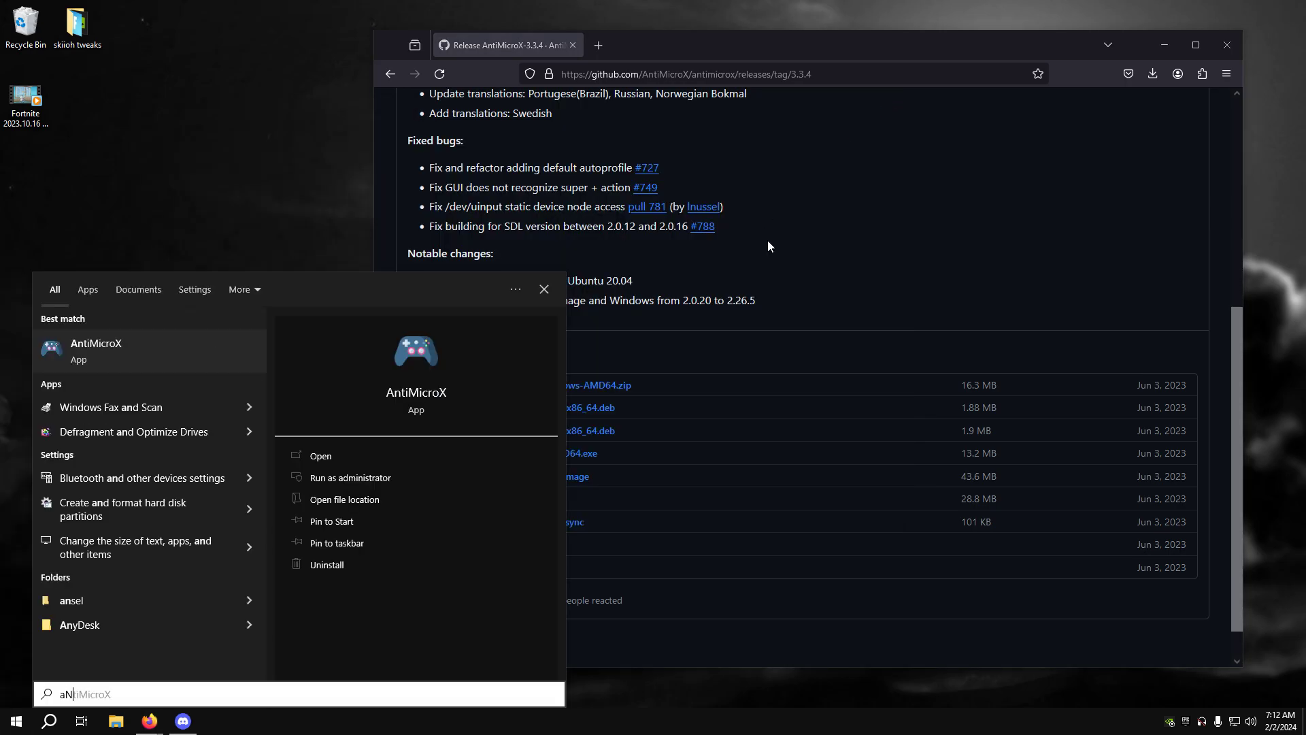
pyautogui.press('Return')
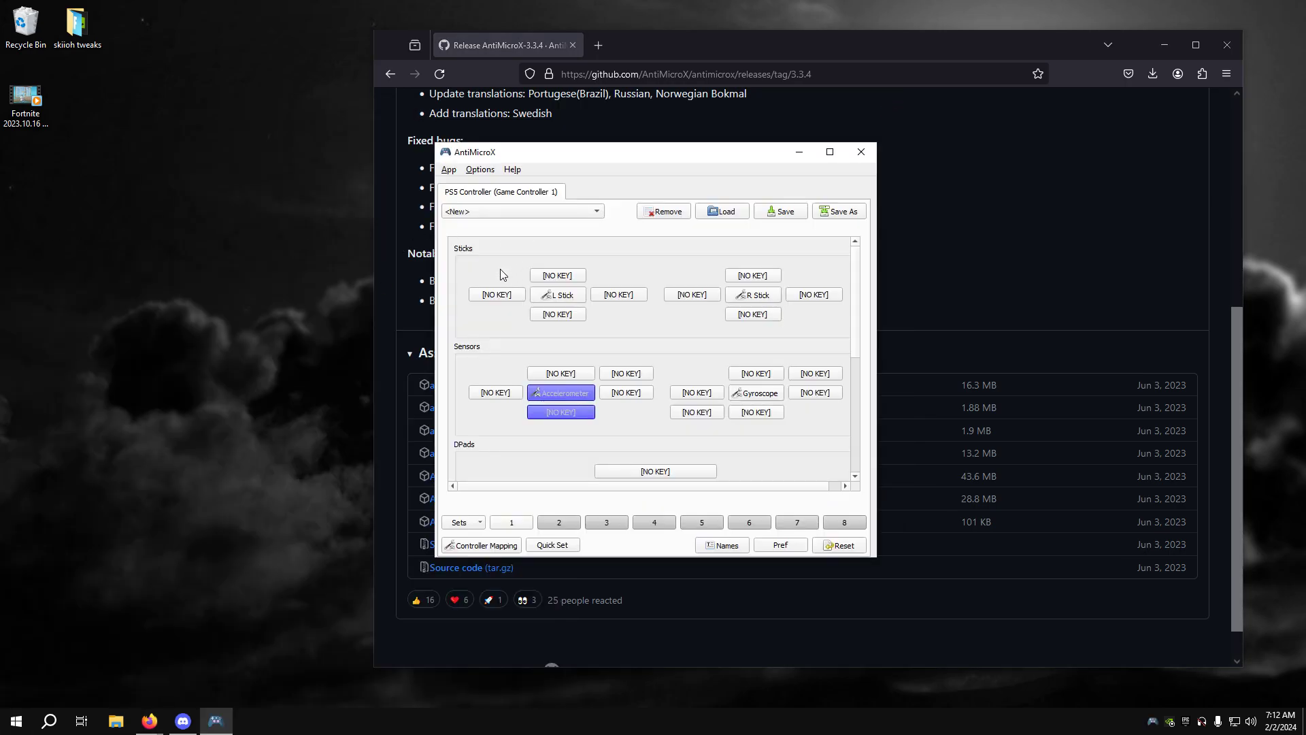
pyautogui.scroll(-5, 552, 421)
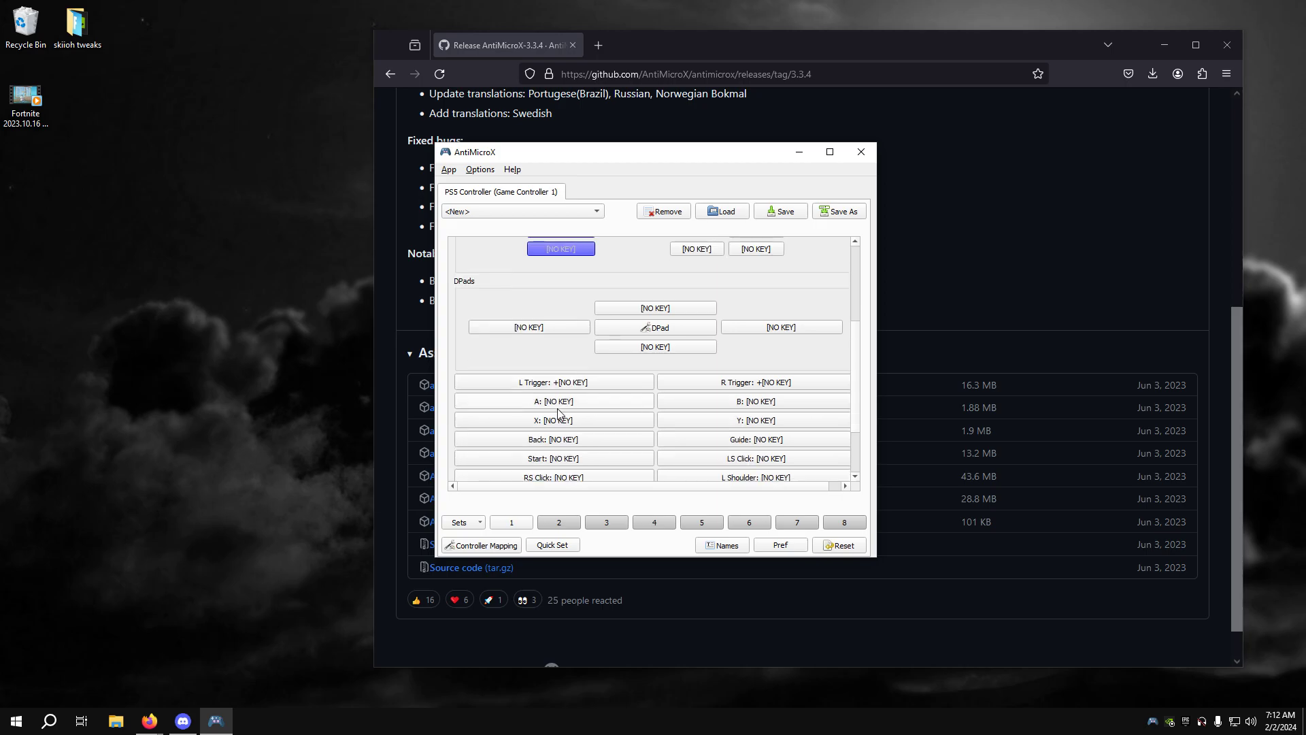
# Step: Set the Gamepad Poll Rate to 1 ms in Options > Settings and confirm
pyautogui.click(480, 169)
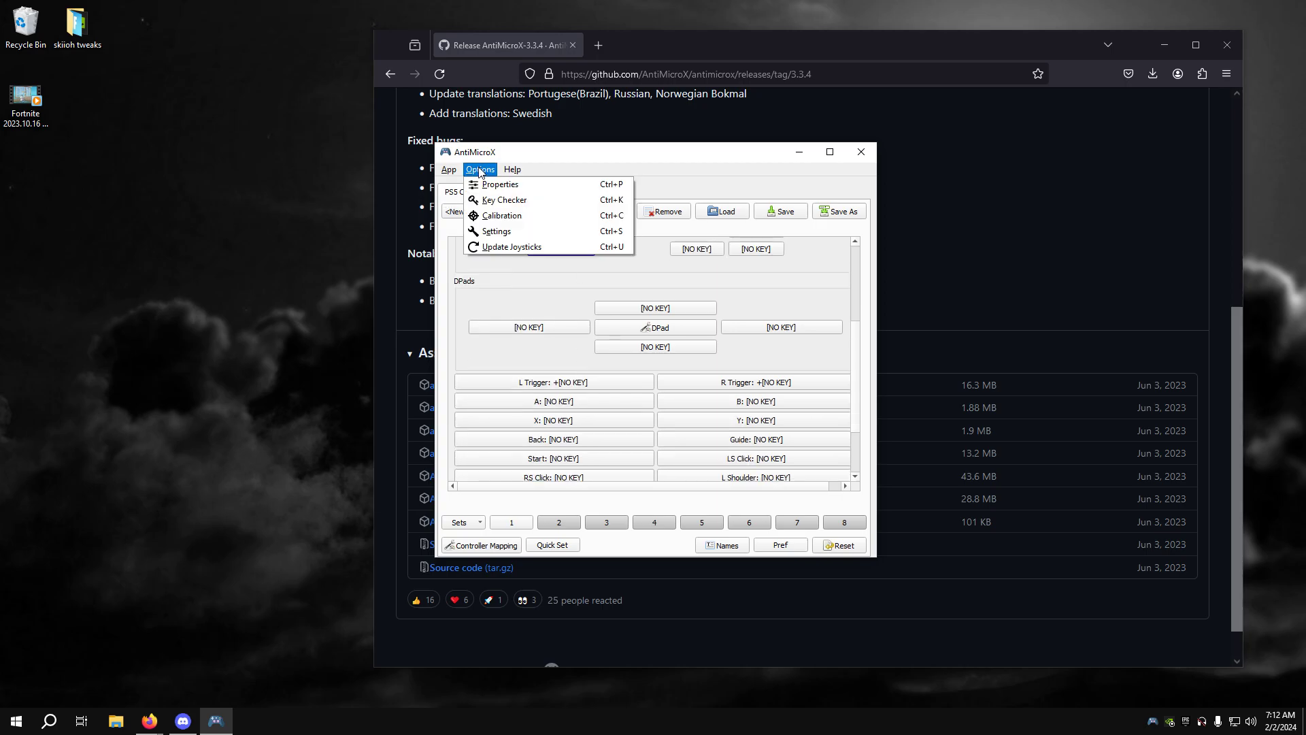
pyautogui.click(540, 230)
pyautogui.click(801, 205)
pyautogui.click(763, 74)
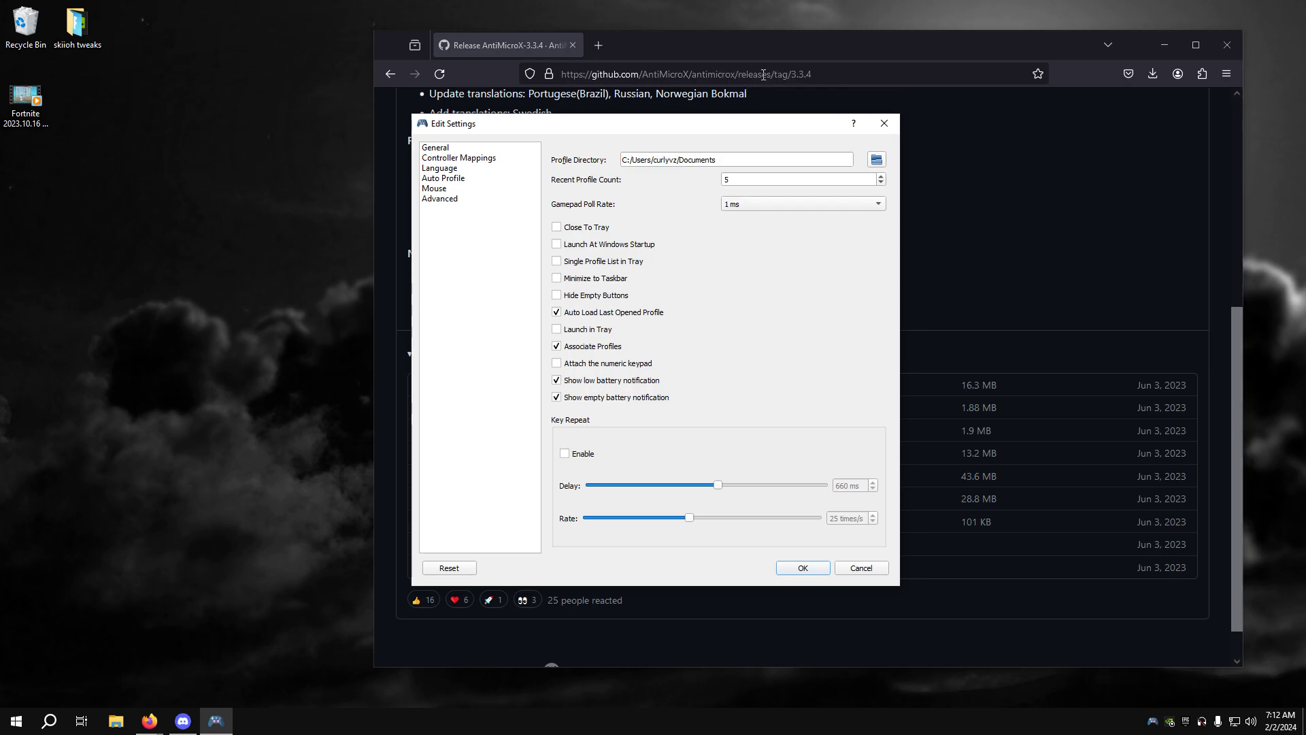
pyautogui.click(804, 568)
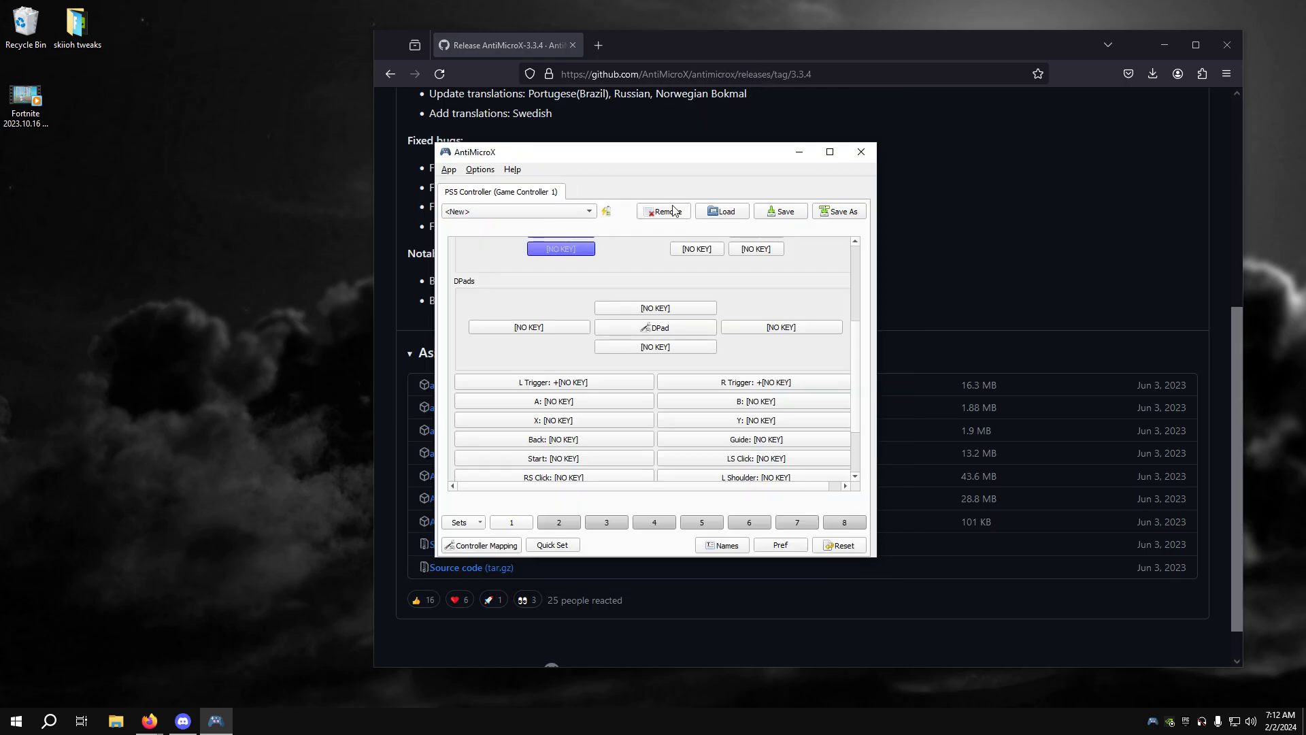
pyautogui.scroll(-3, 566, 302)
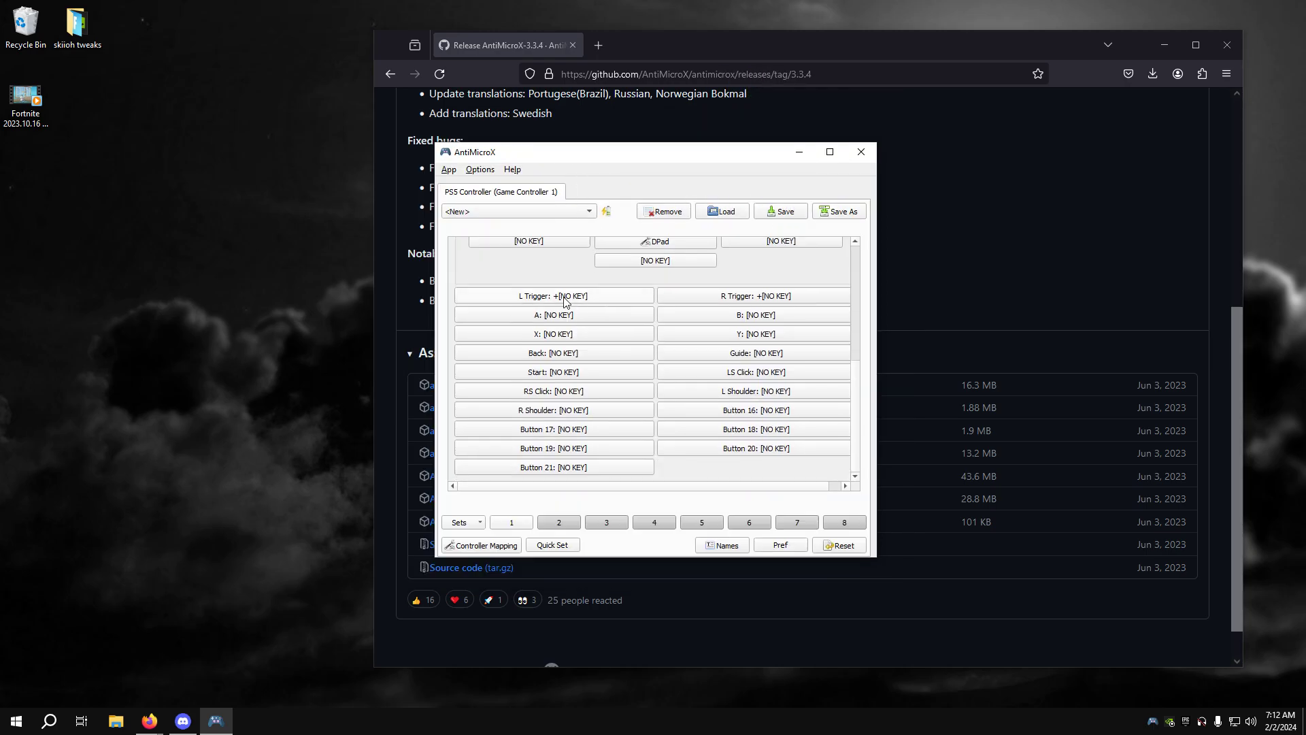
# Step: Assign the F key to gamepad button A, dismissing the no-key warnings raised by Advanced
pyautogui.click(564, 299)
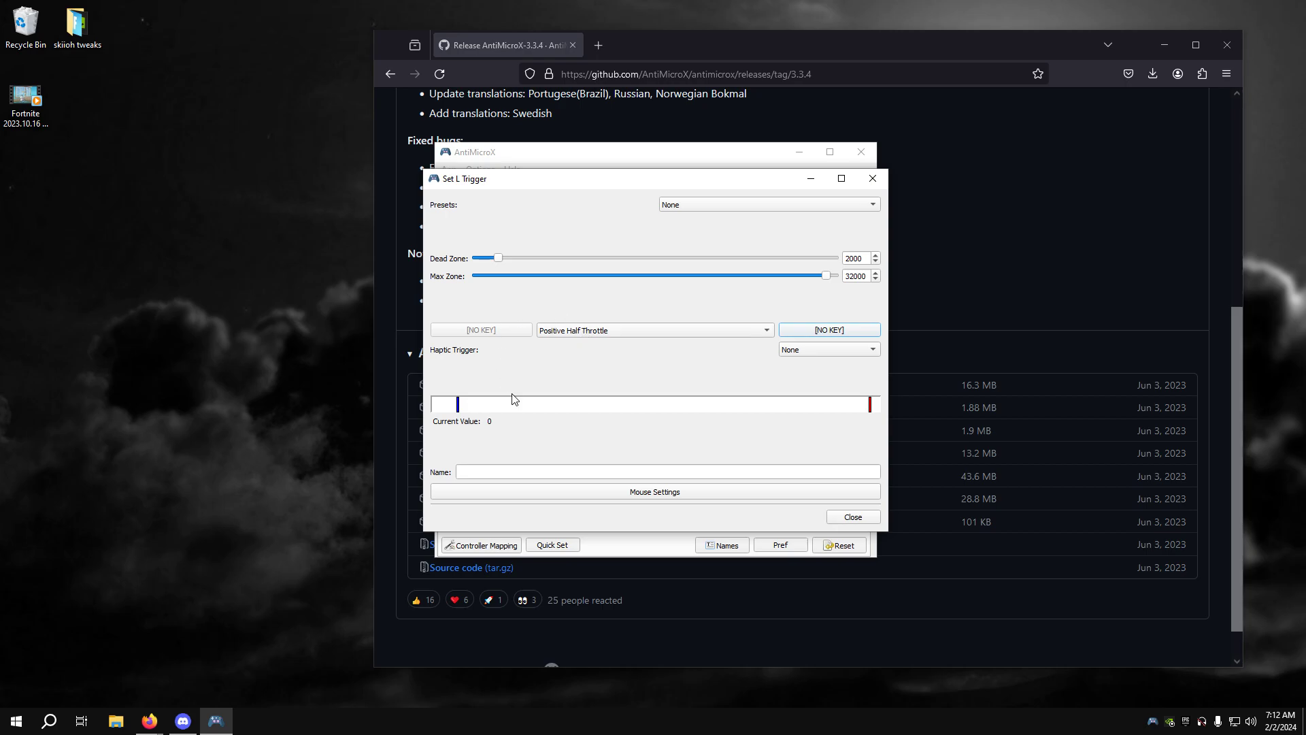
pyautogui.click(854, 517)
pyautogui.click(612, 315)
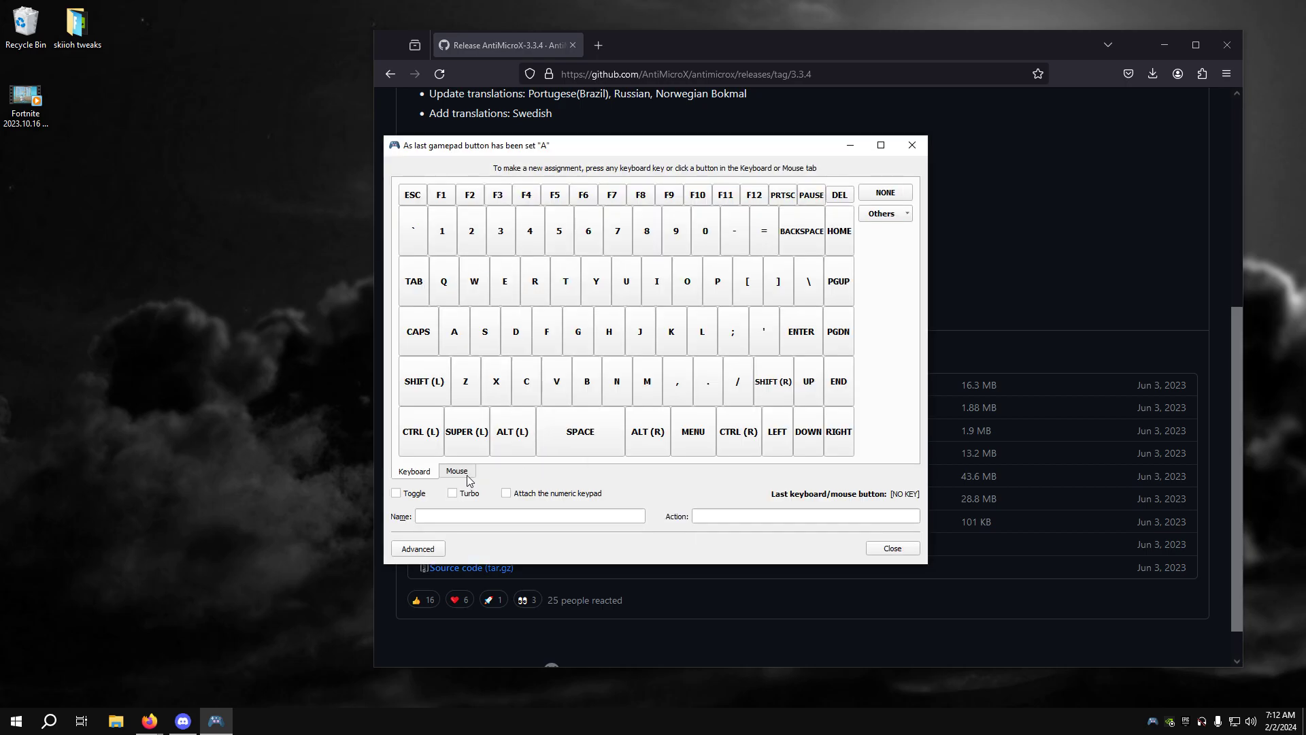
pyautogui.click(417, 549)
pyautogui.click(781, 372)
pyautogui.click(418, 549)
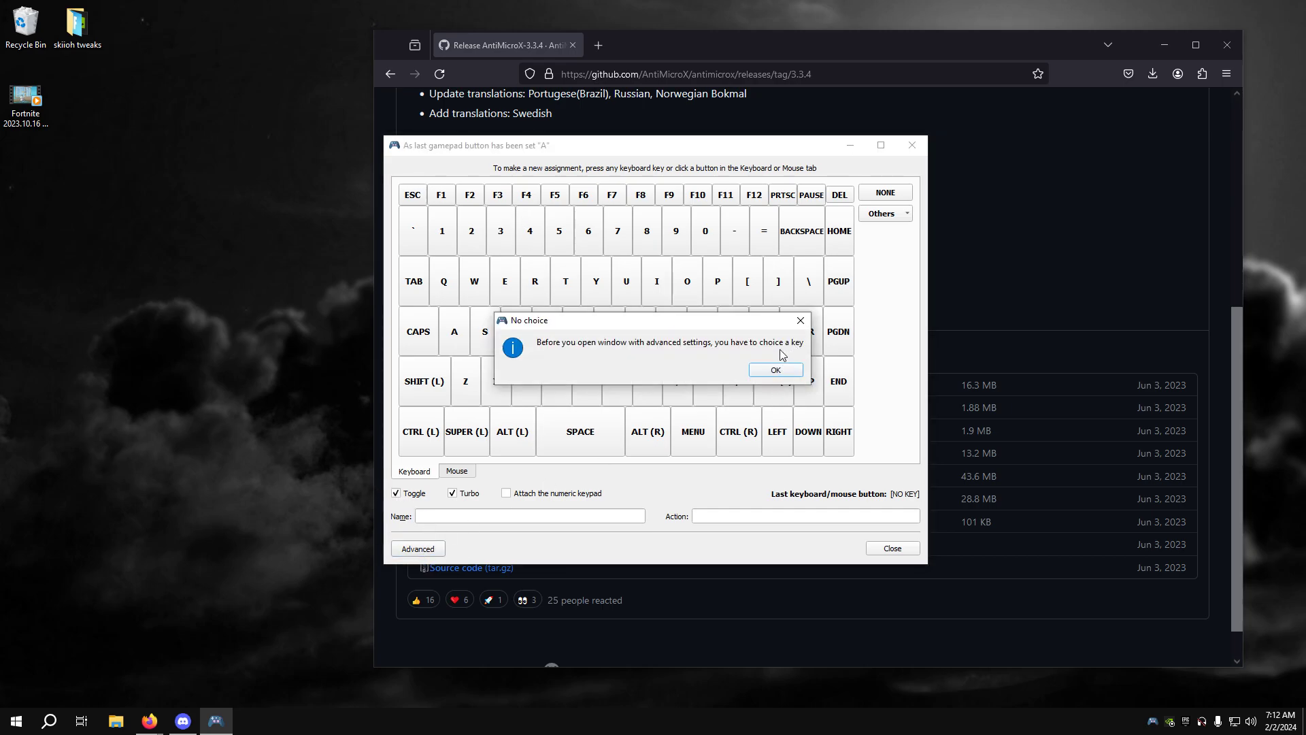
pyautogui.click(778, 374)
pyautogui.click(547, 337)
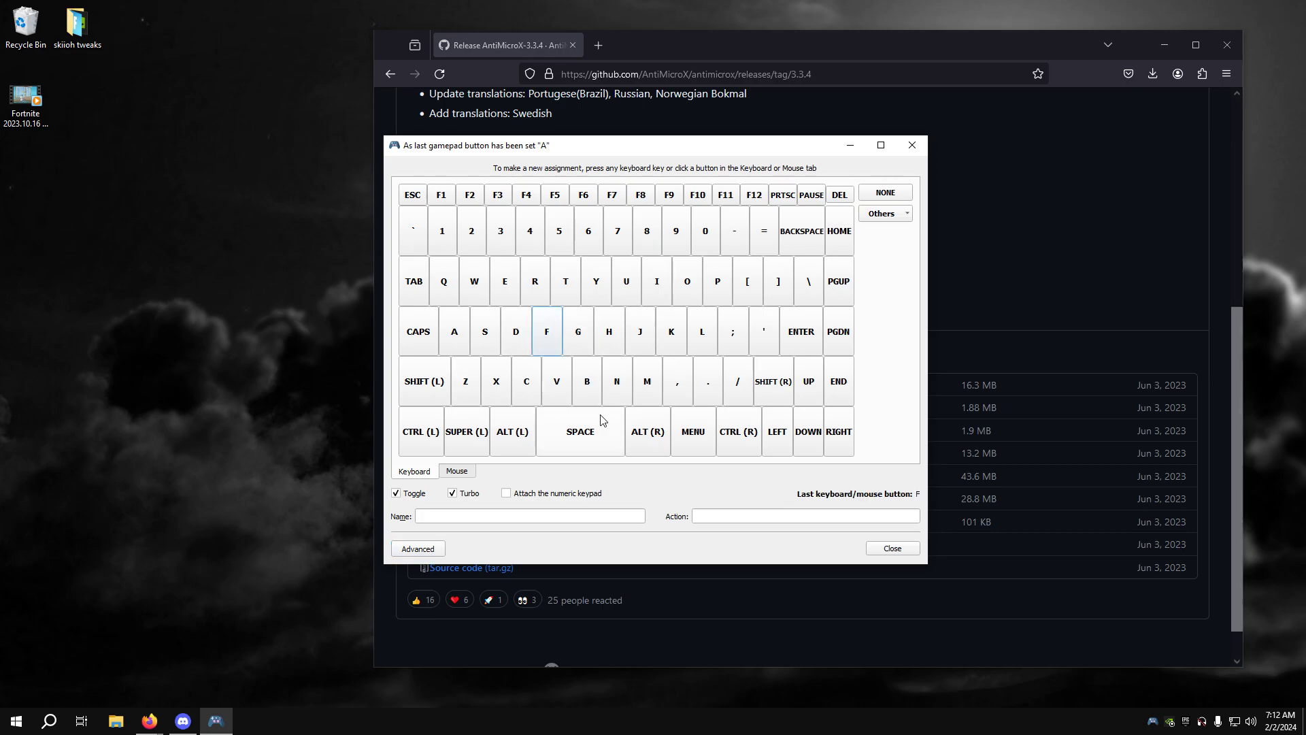
# Step: Enable turbo for button A with a 0.02-second delay (50 presses per second) and close the dialogs
pyautogui.click(418, 550)
pyautogui.click(450, 232)
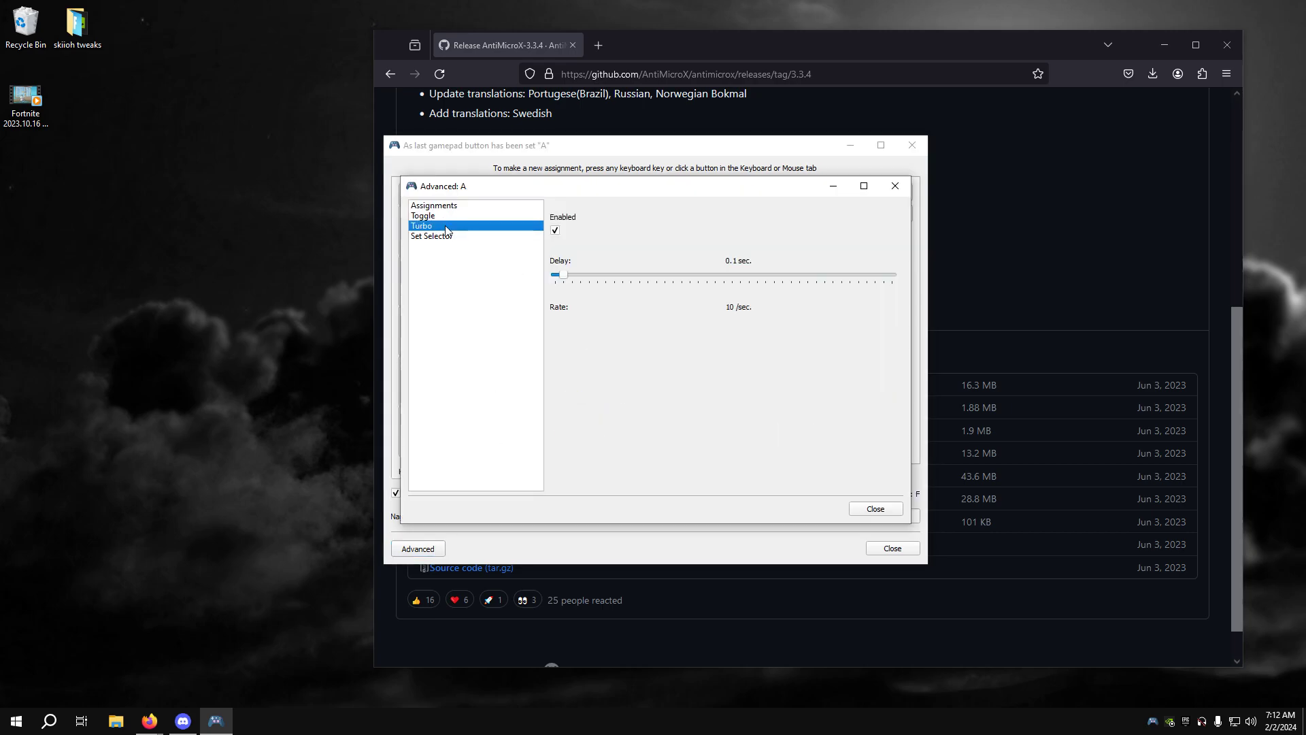
pyautogui.moveTo(560, 281); pyautogui.dragTo(520, 288)
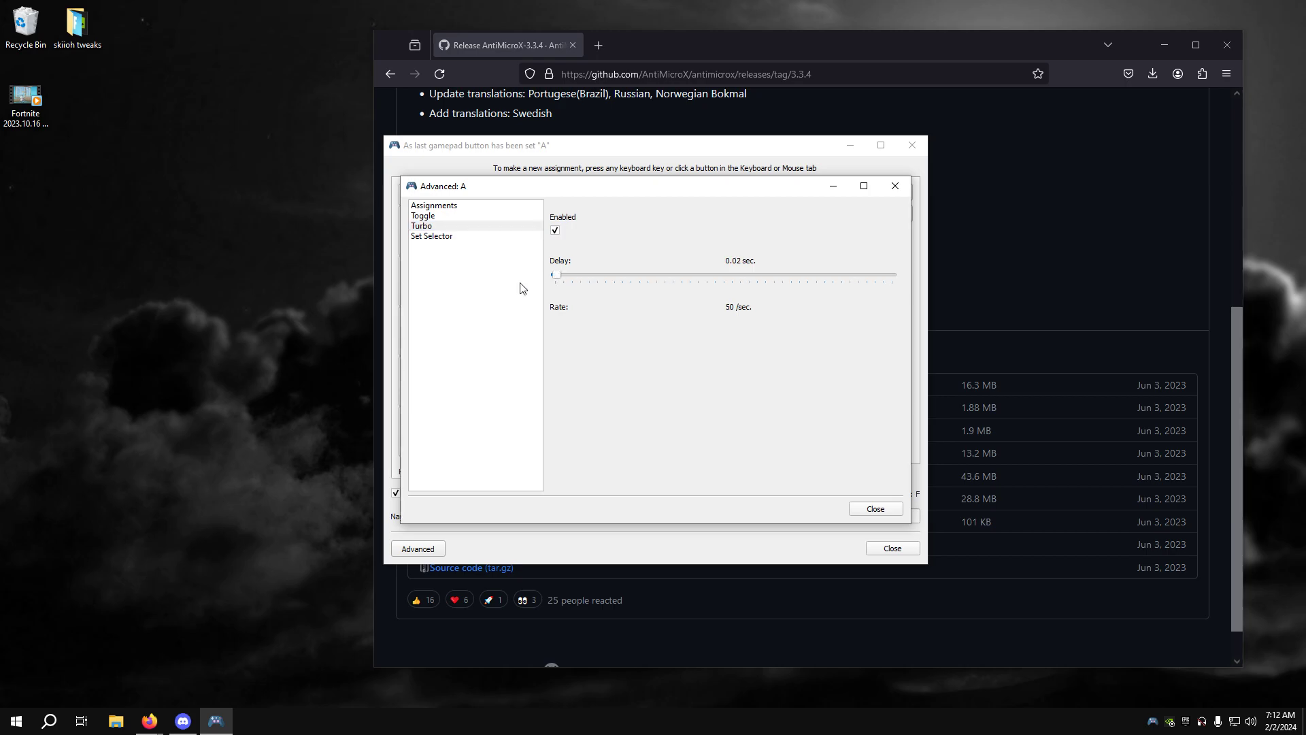
pyautogui.click(876, 509)
pyautogui.click(891, 548)
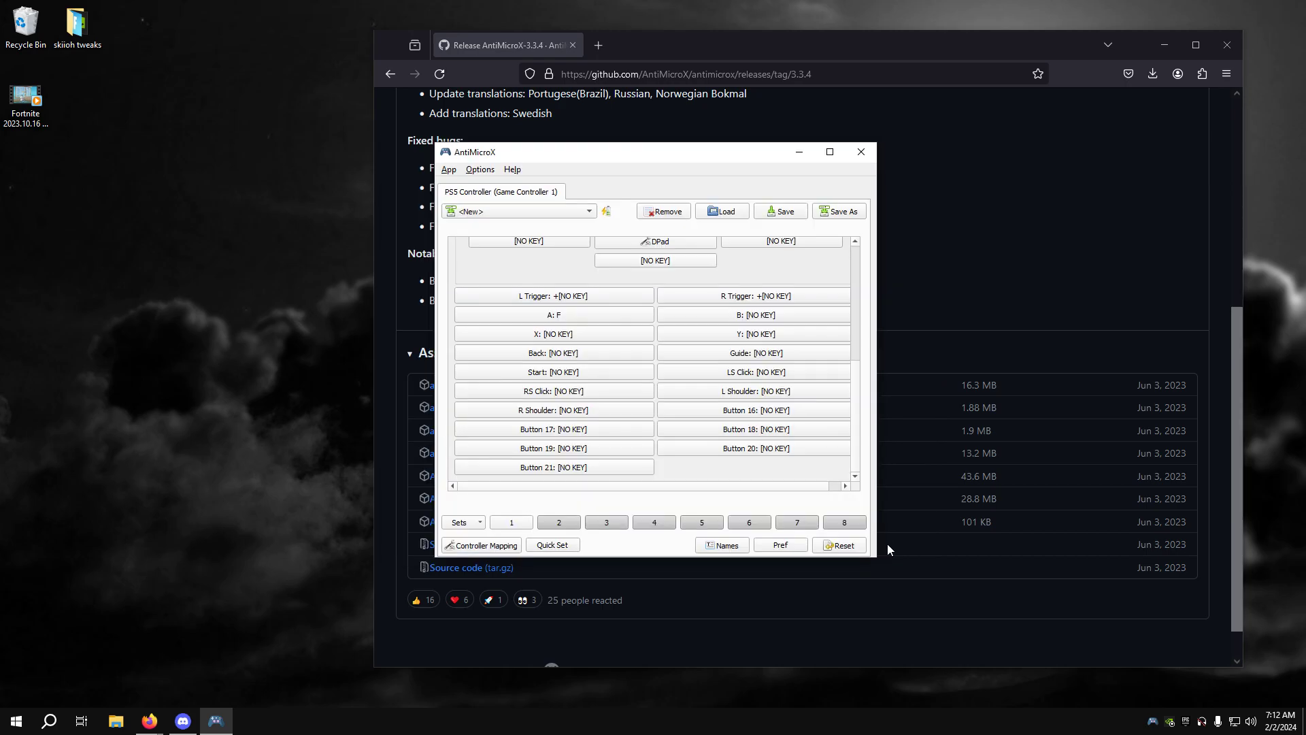